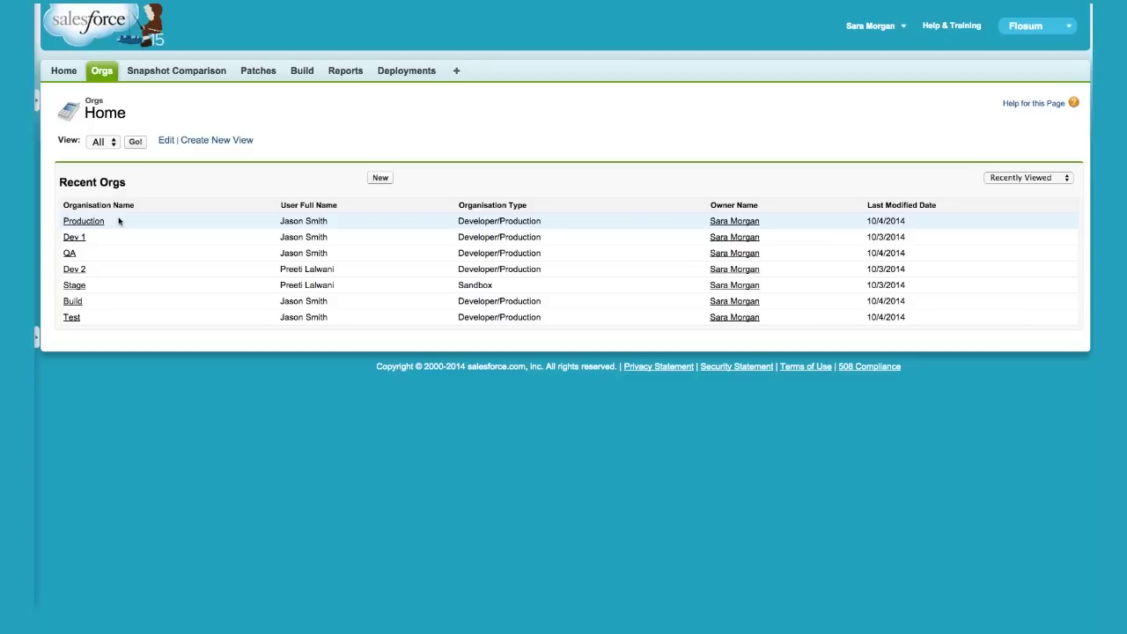
- Open the Production org and review its snapshots, org permissions and deployments
click(98, 222)
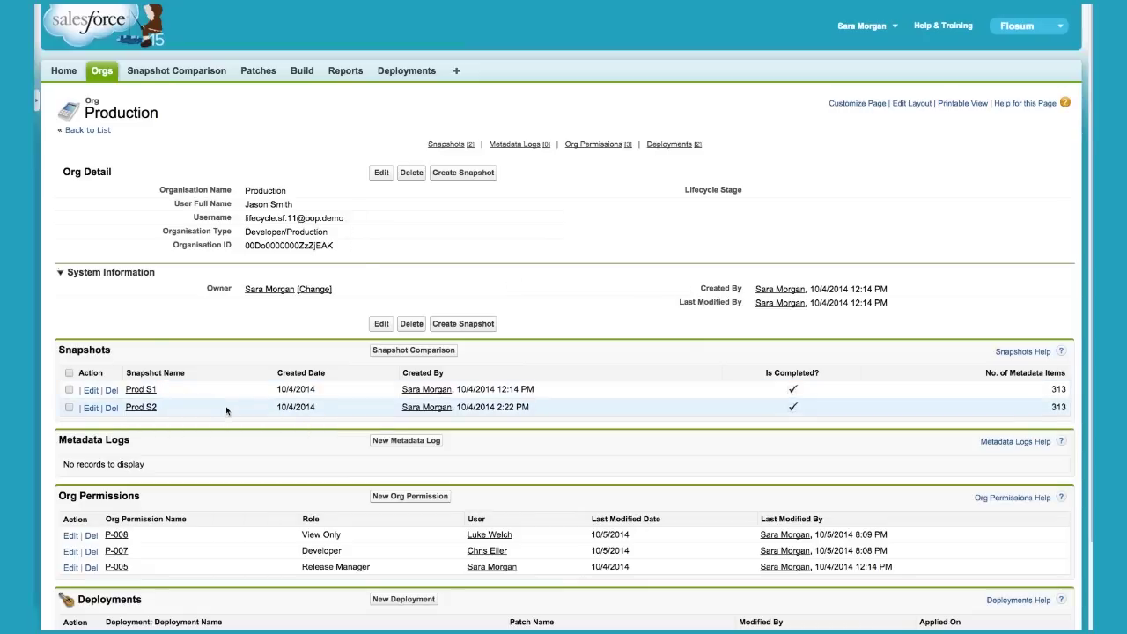
scroll(253, 504, down, 1)
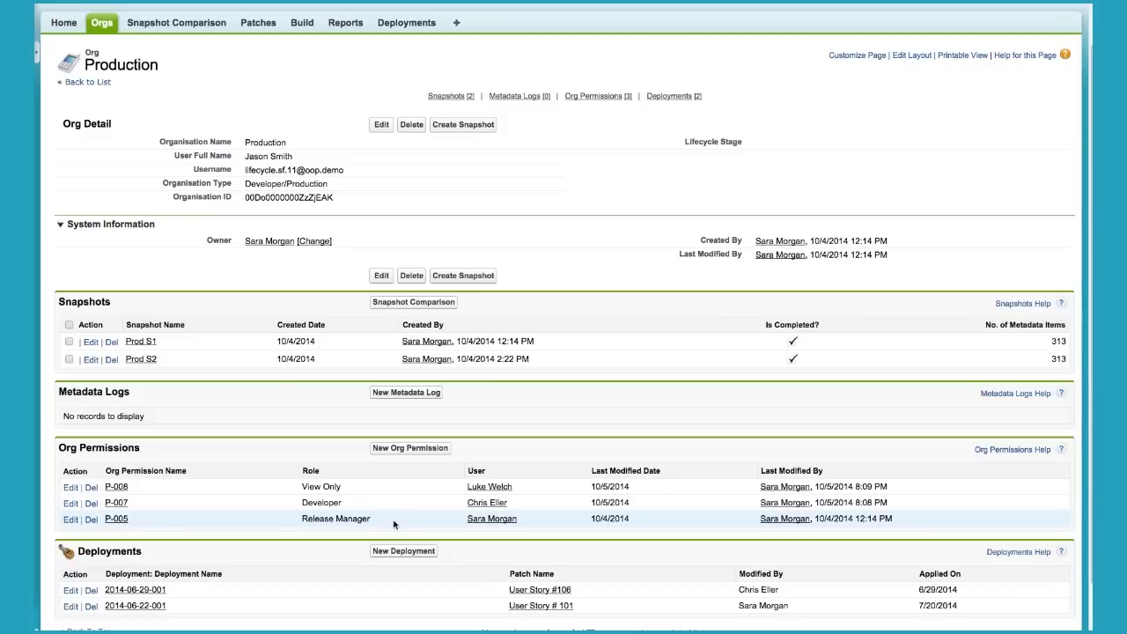
scroll(393, 524, down, 2)
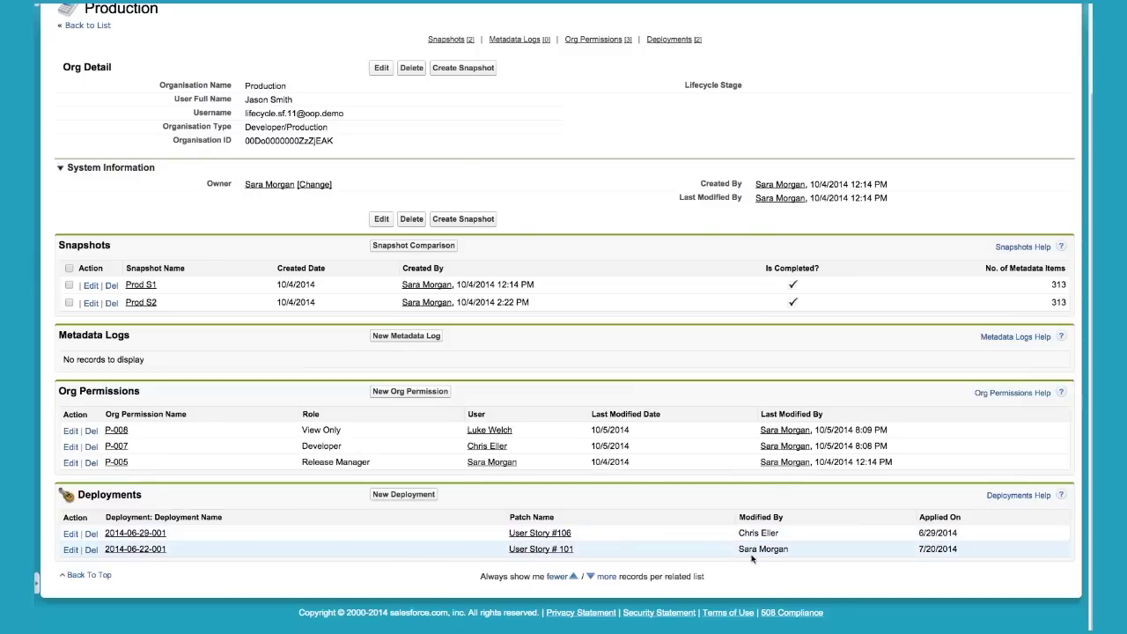
click(538, 533)
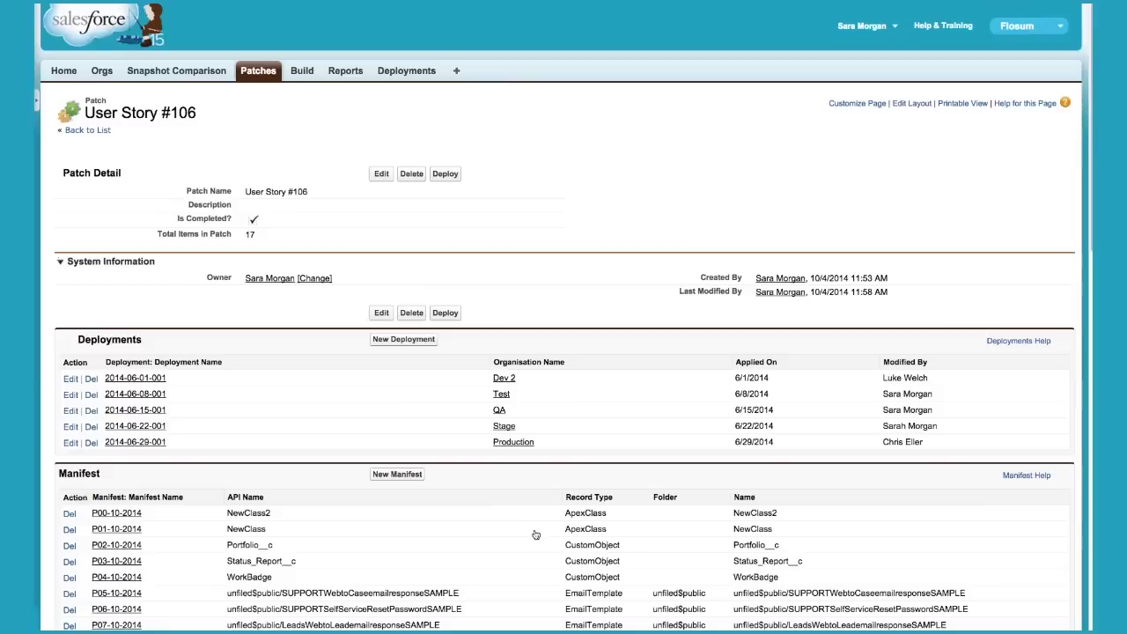
scroll(546, 519, down, 3)
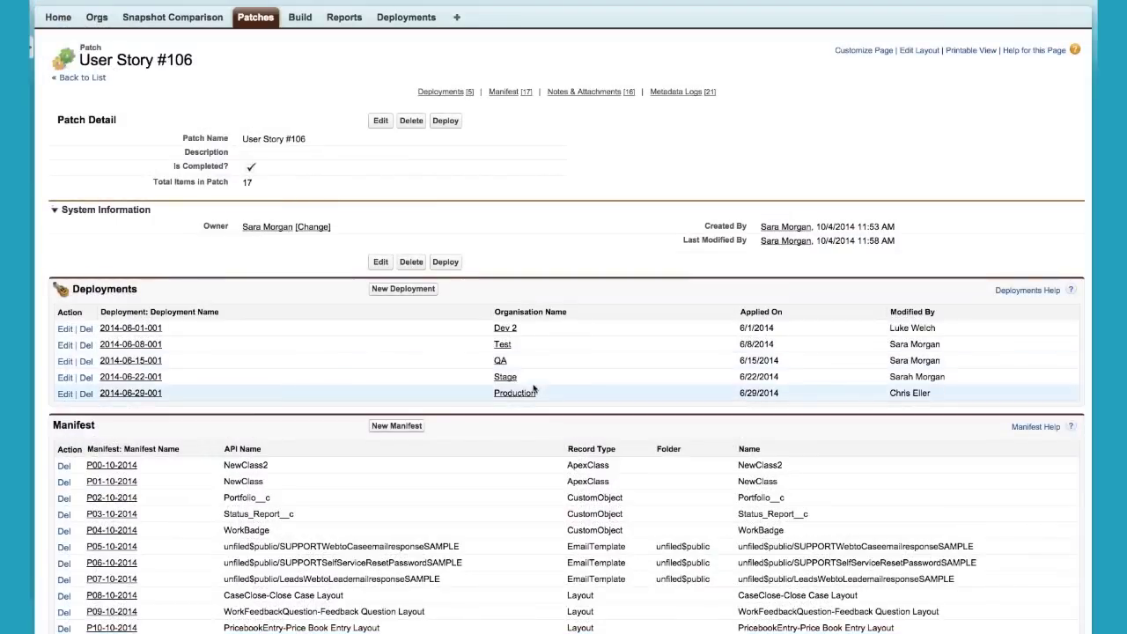
click(510, 340)
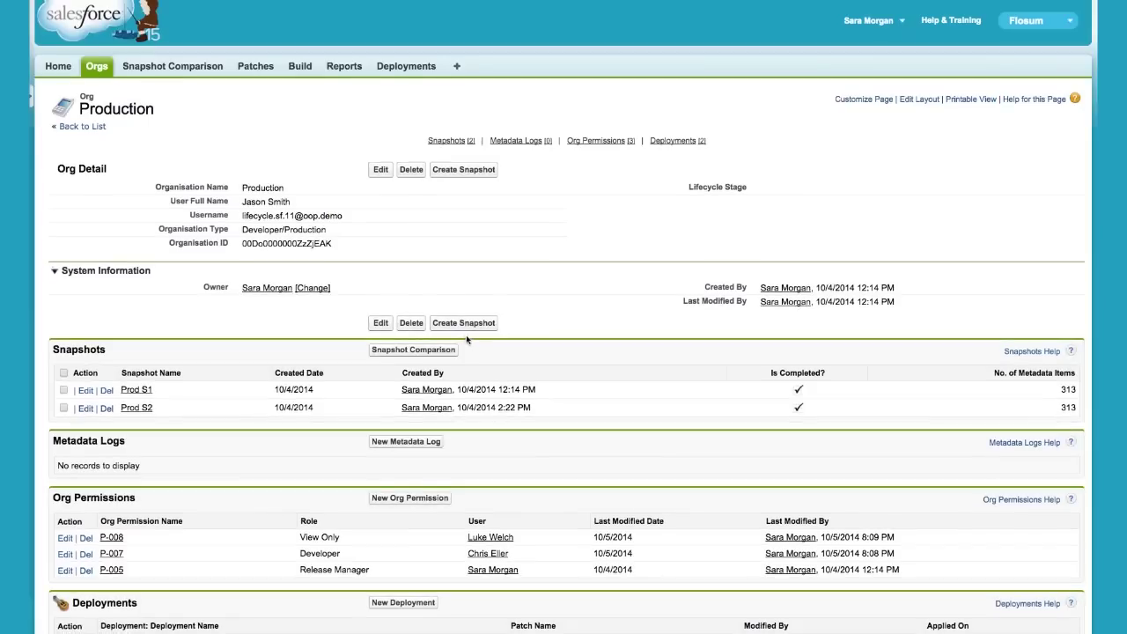
- Start a Production snapshot with all metadata types selected except ApexClass, ApexComponent, ApexPage and ApexTrigger
click(456, 170)
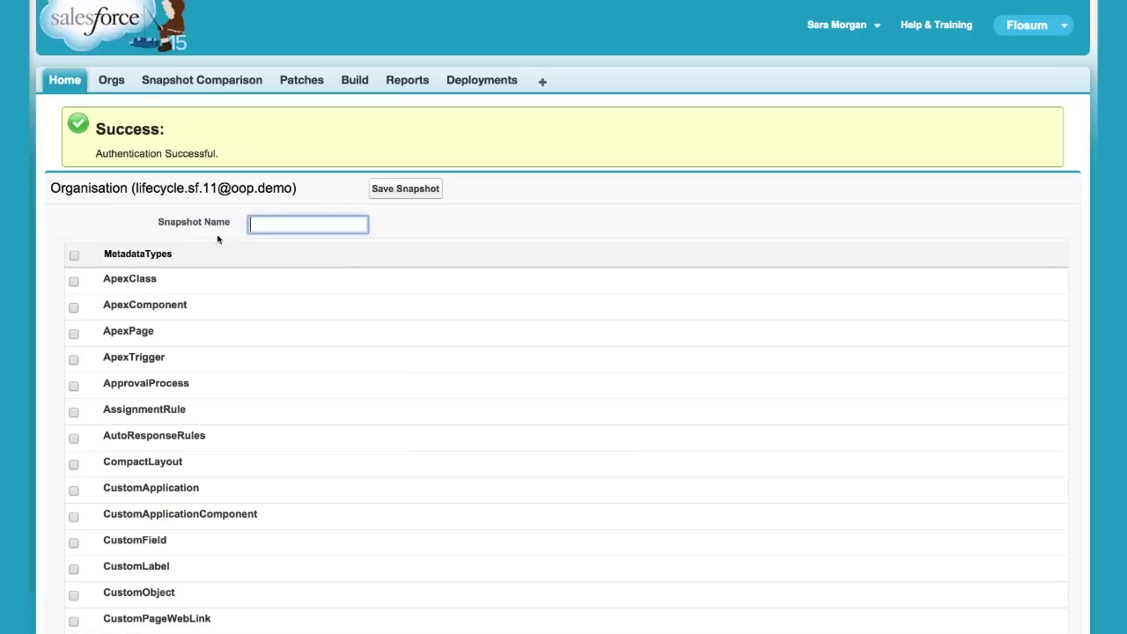
click(74, 256)
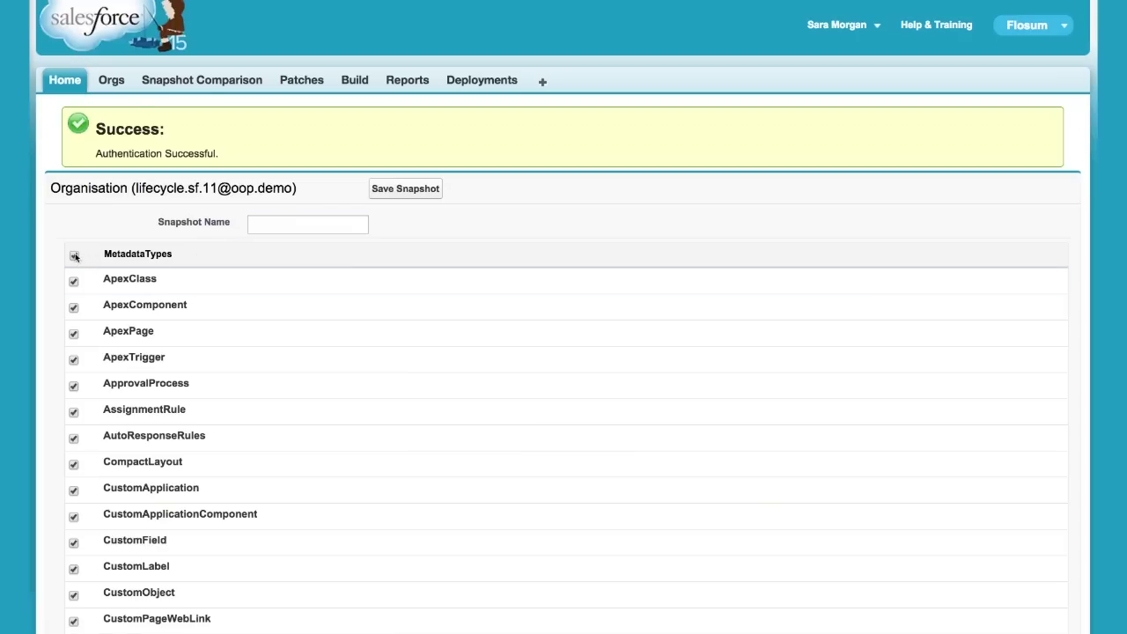
click(74, 282)
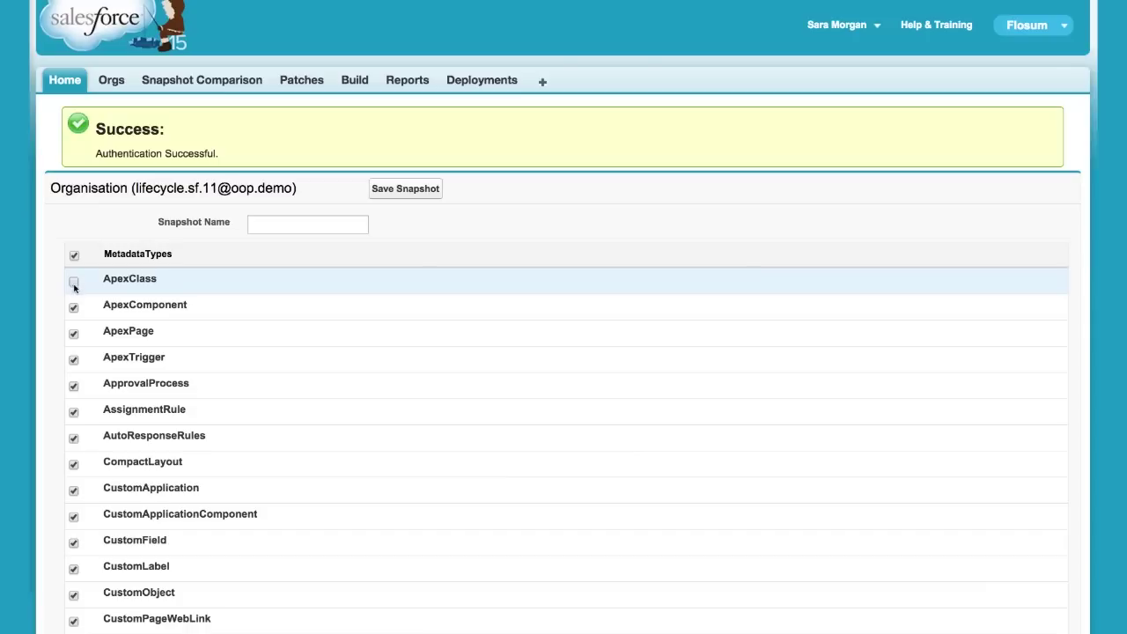
click(74, 307)
click(74, 334)
click(74, 359)
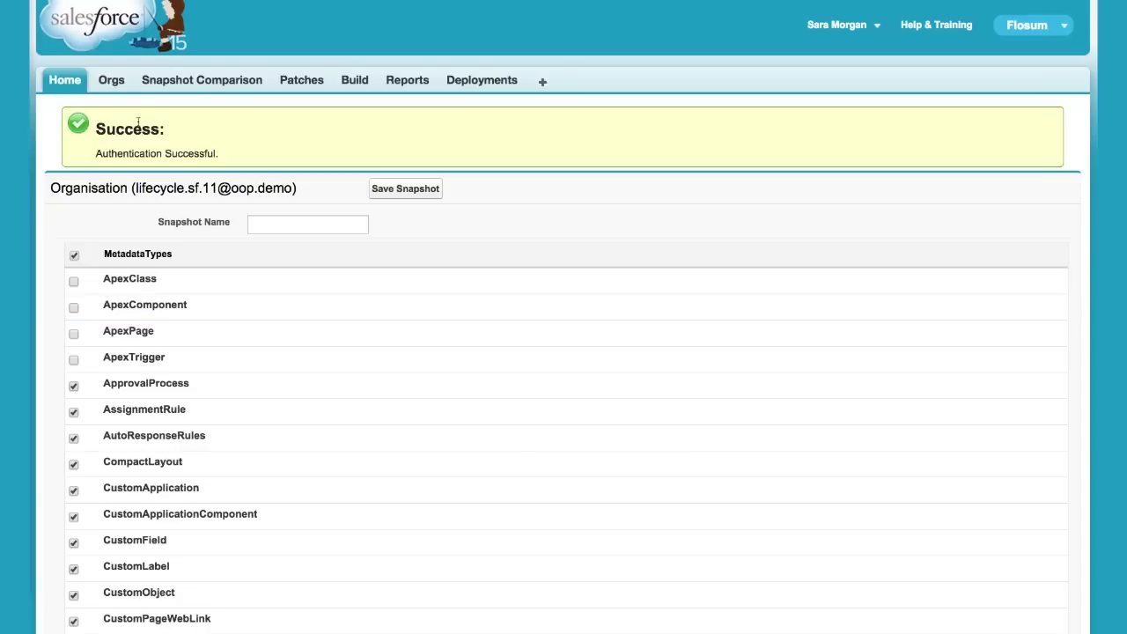
- Return to the Production org and open its Prod S2 snapshot to review the summary and metadata items
click(111, 80)
click(78, 219)
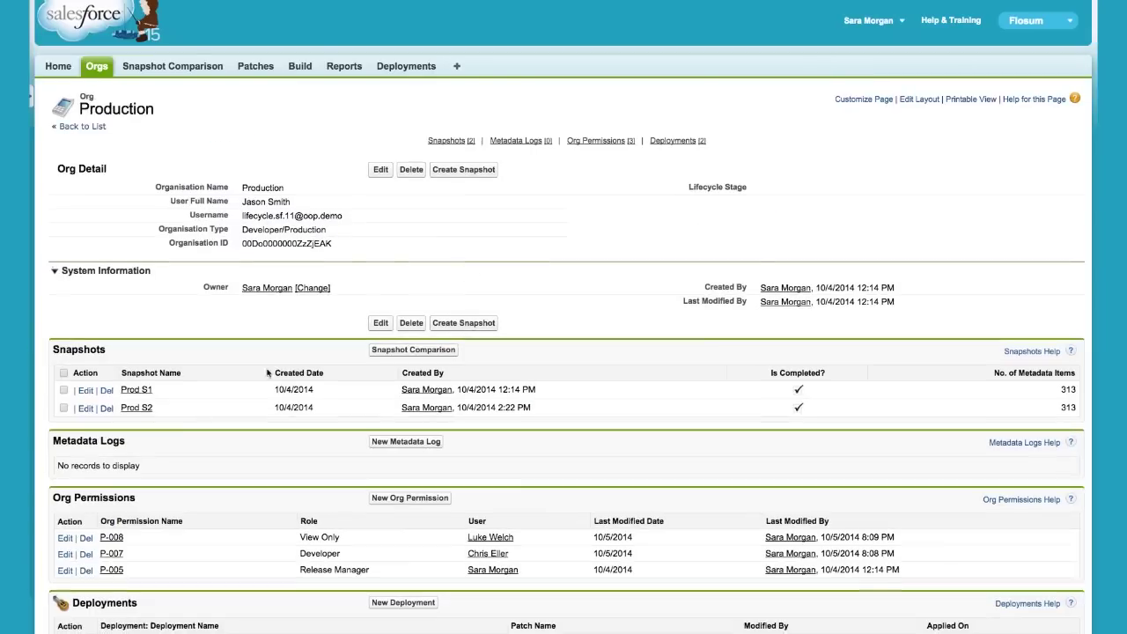
click(141, 409)
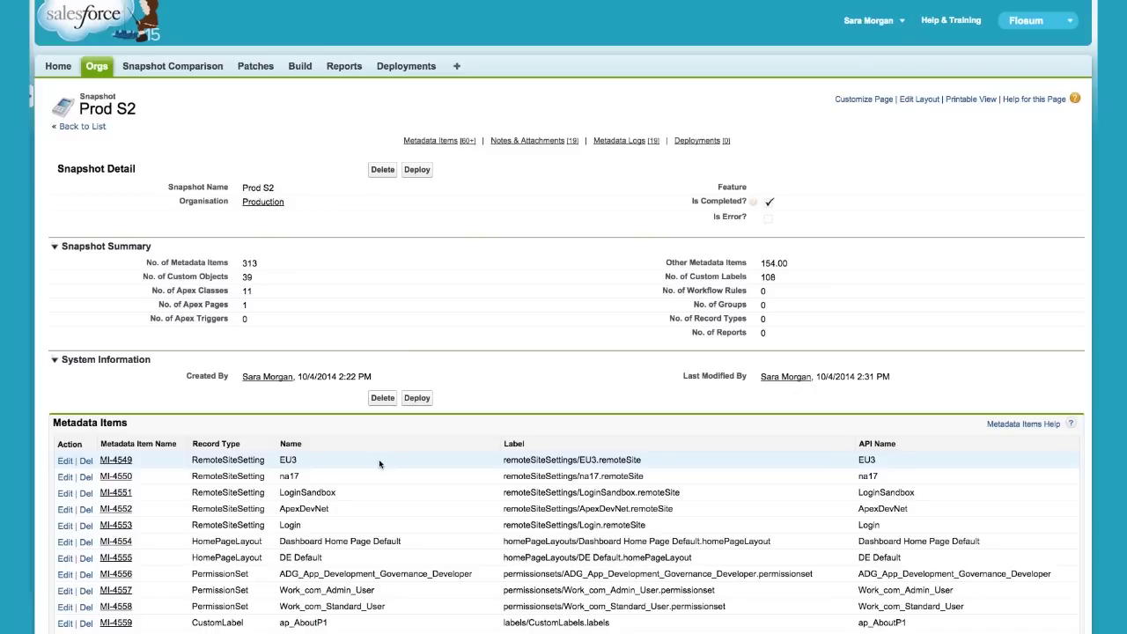
- Open the deployment page for the Prod S2 snapshot and view the available target organisations
click(408, 173)
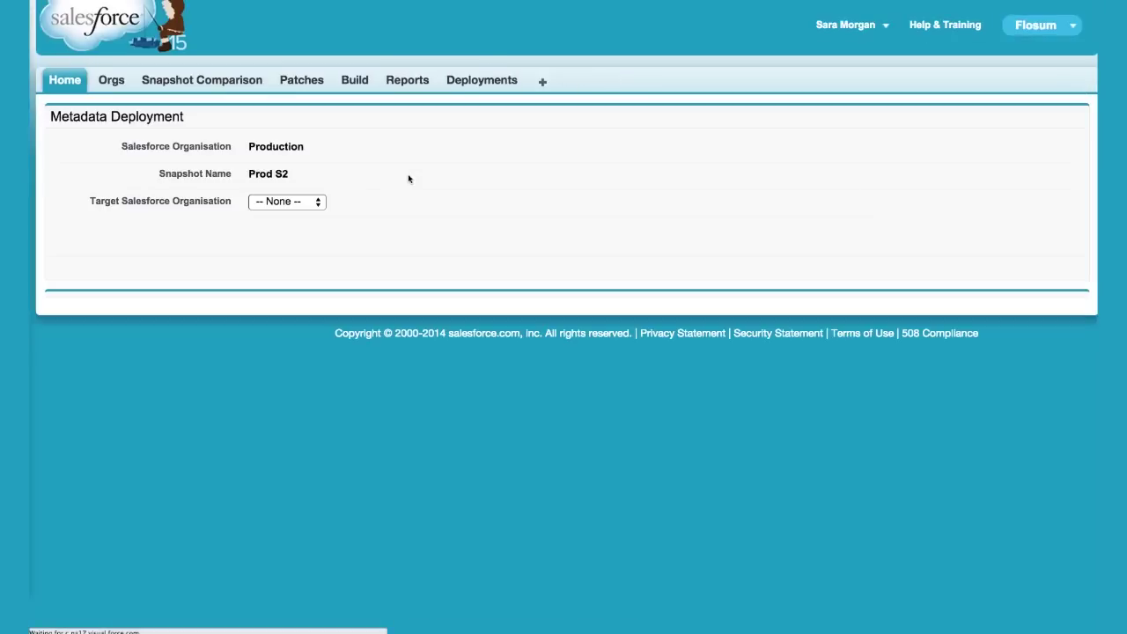
click(295, 205)
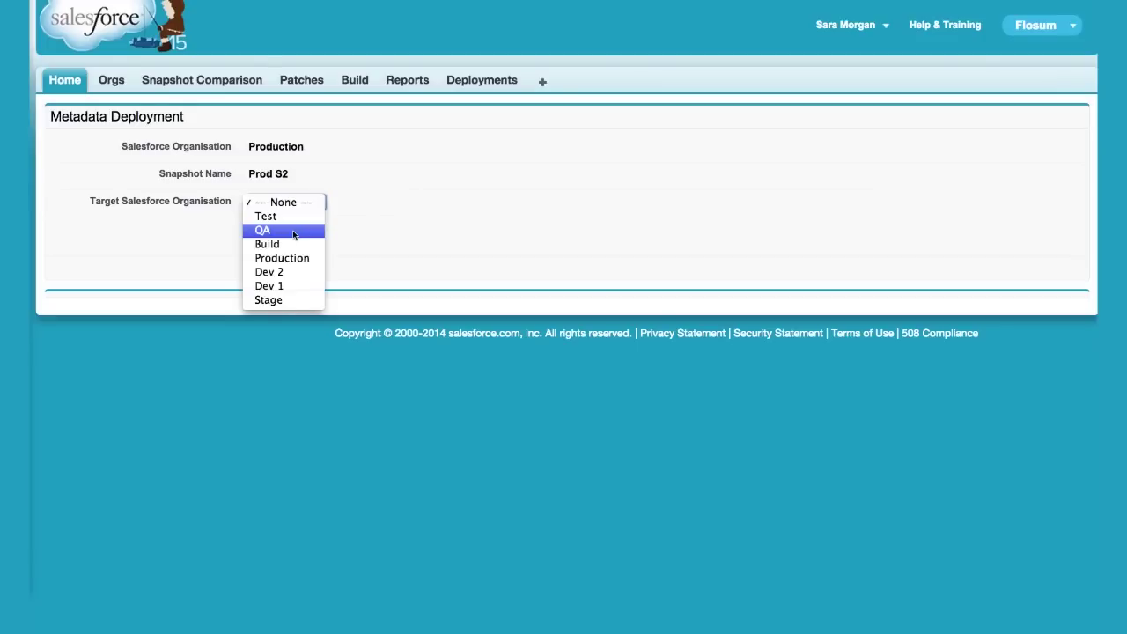
click(368, 216)
- Leave the deployment and set up a snapshot comparison with Dev 2 and snapshot D2 S5 as the first side
click(218, 79)
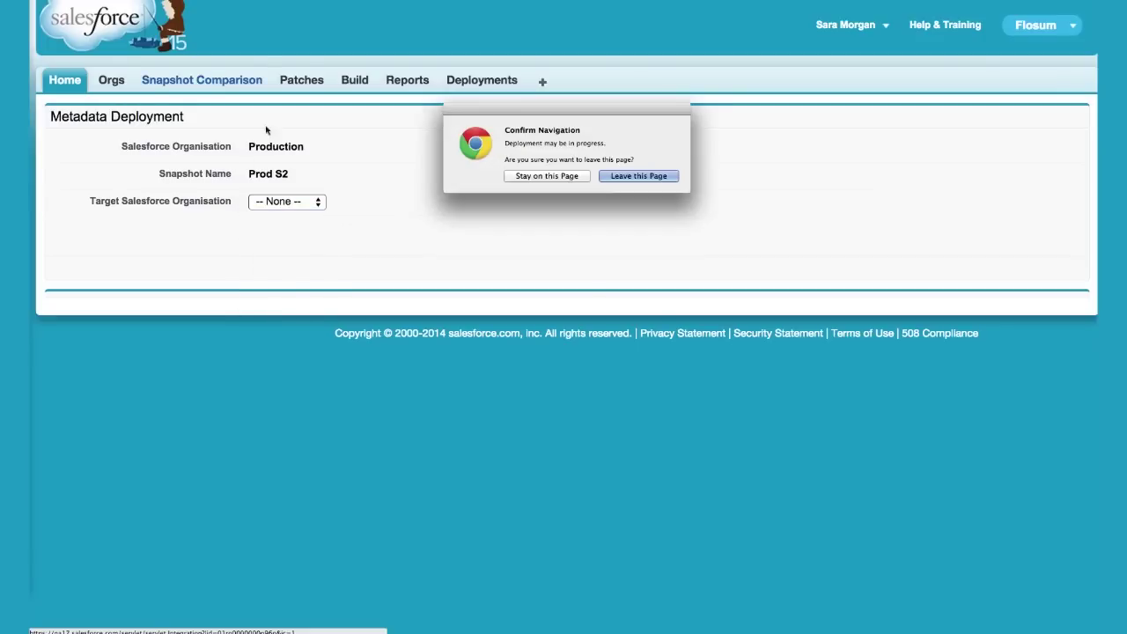
click(624, 176)
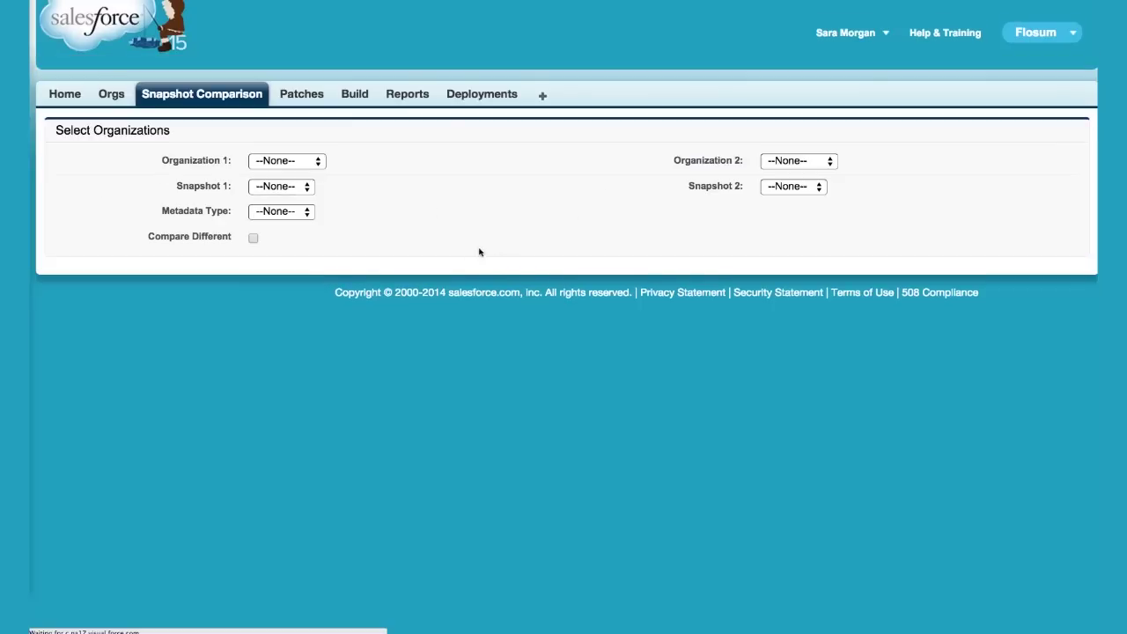
click(293, 162)
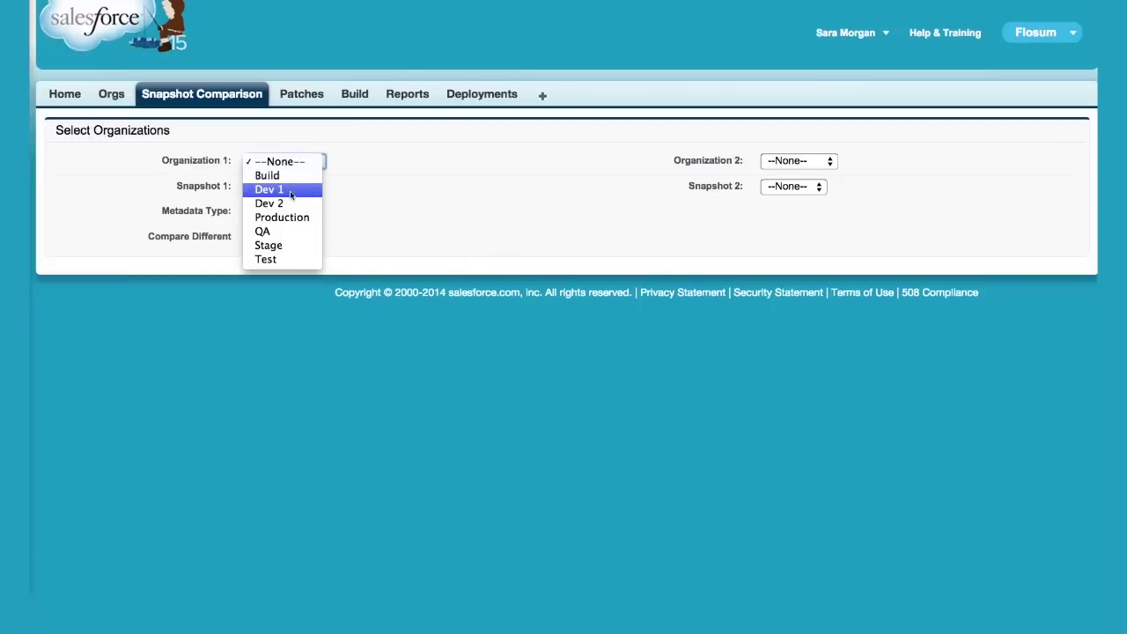
click(293, 204)
click(293, 187)
click(295, 256)
- Choose Dev 2 and snapshot D2 S3 as the second side of the comparison
click(799, 161)
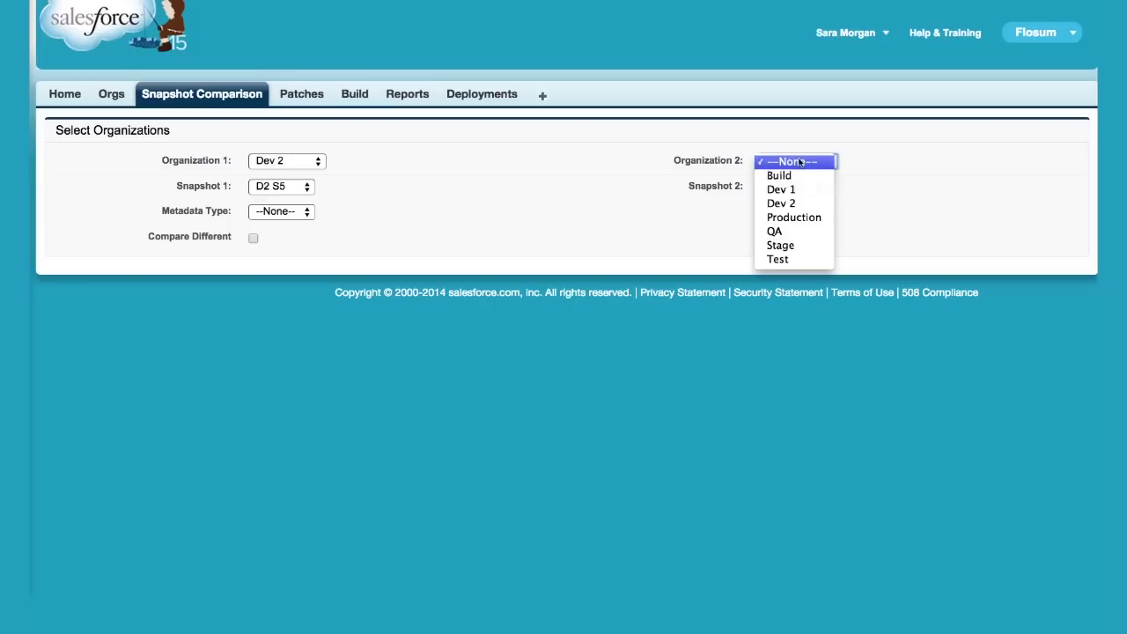
click(800, 203)
click(797, 187)
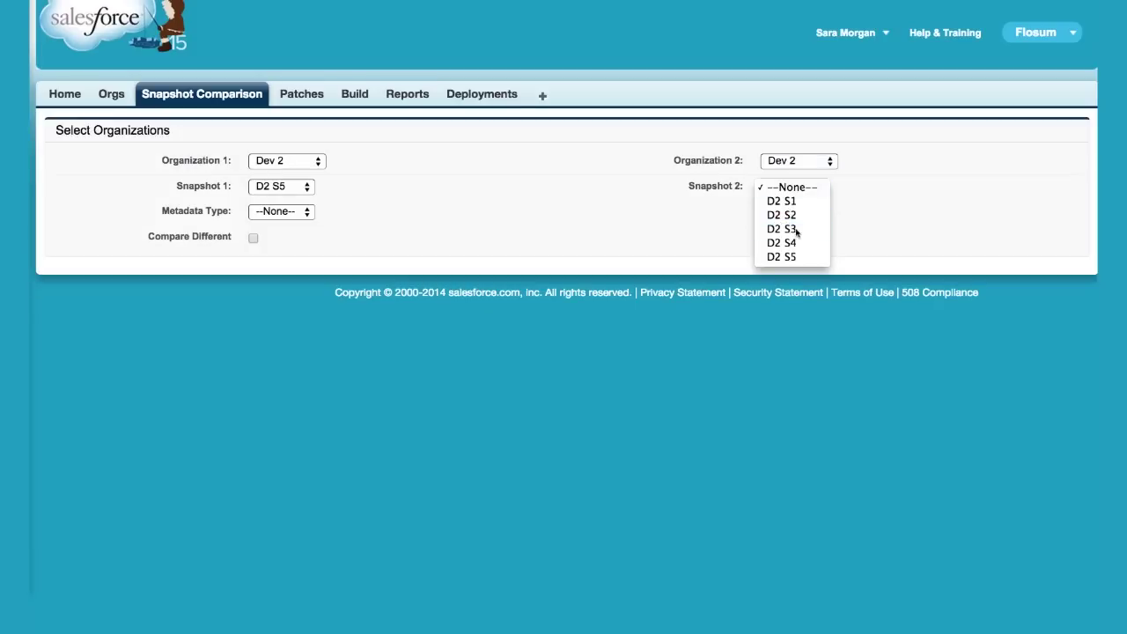
click(796, 231)
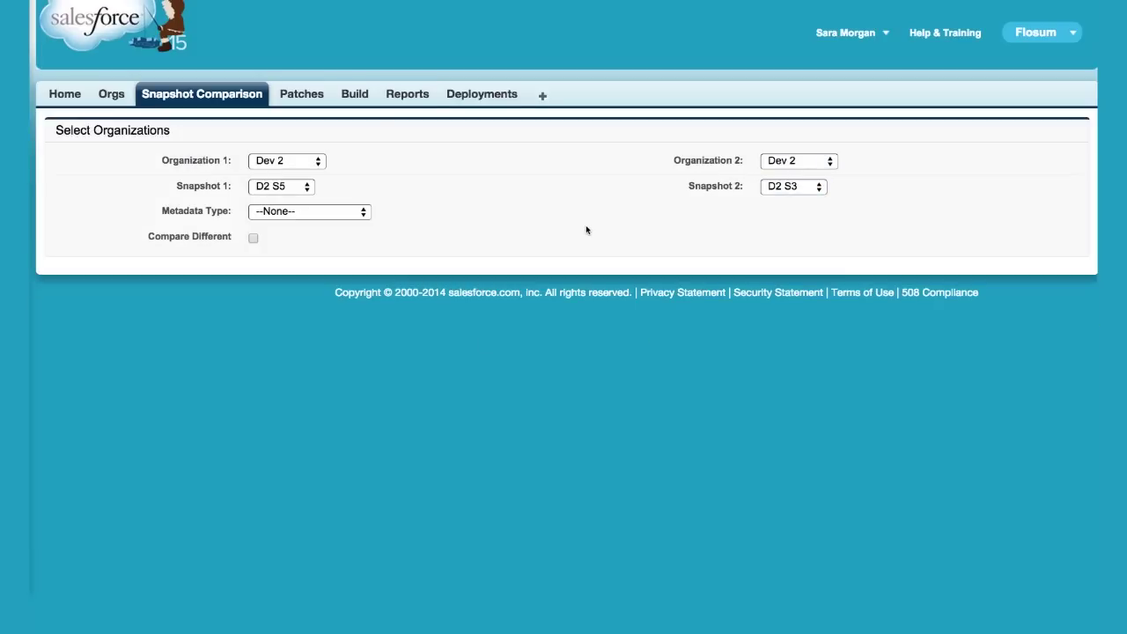
- Set the second side of the comparison to the Stage organization with snapshot S2 S3
click(783, 165)
click(780, 204)
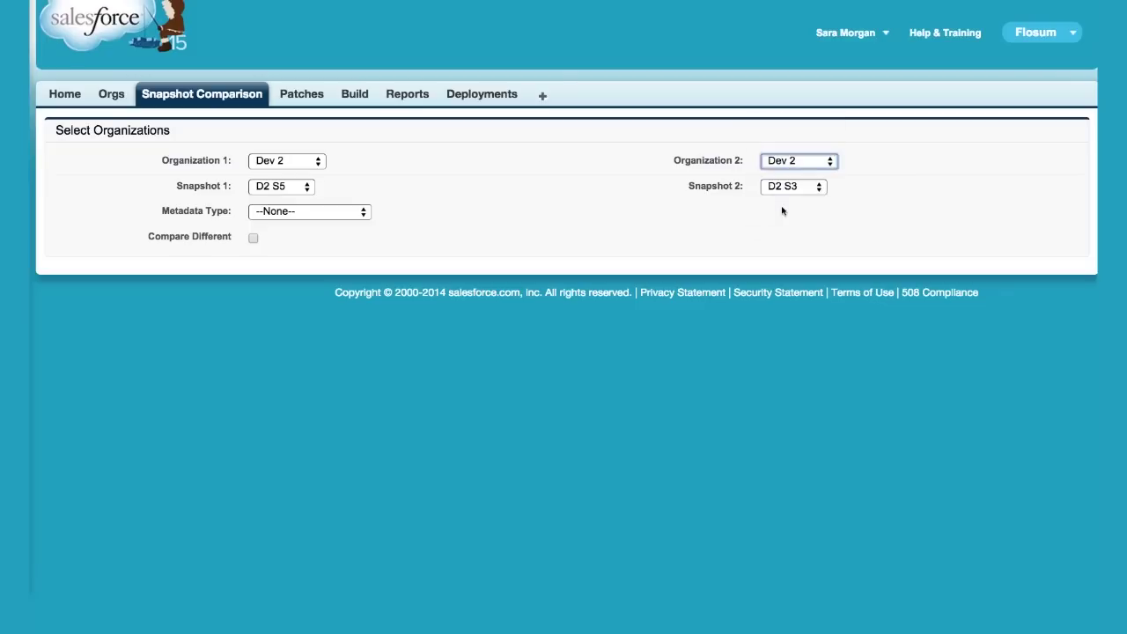
click(791, 187)
click(780, 229)
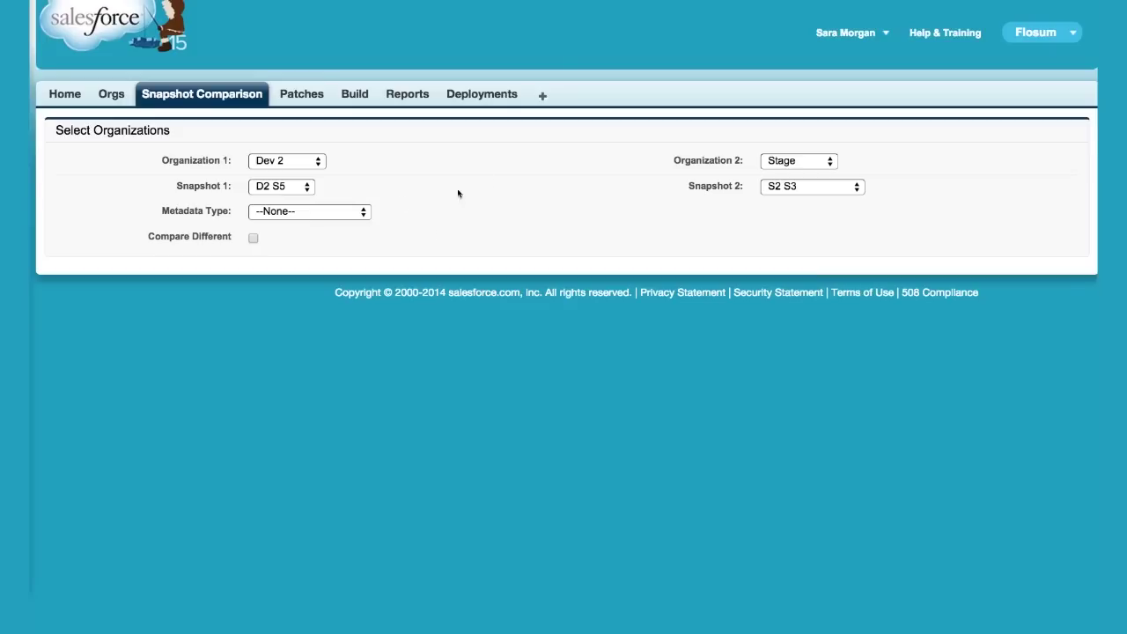
- Compare the CustomObject metadata of both snapshots and restrict the list to differing items
click(268, 214)
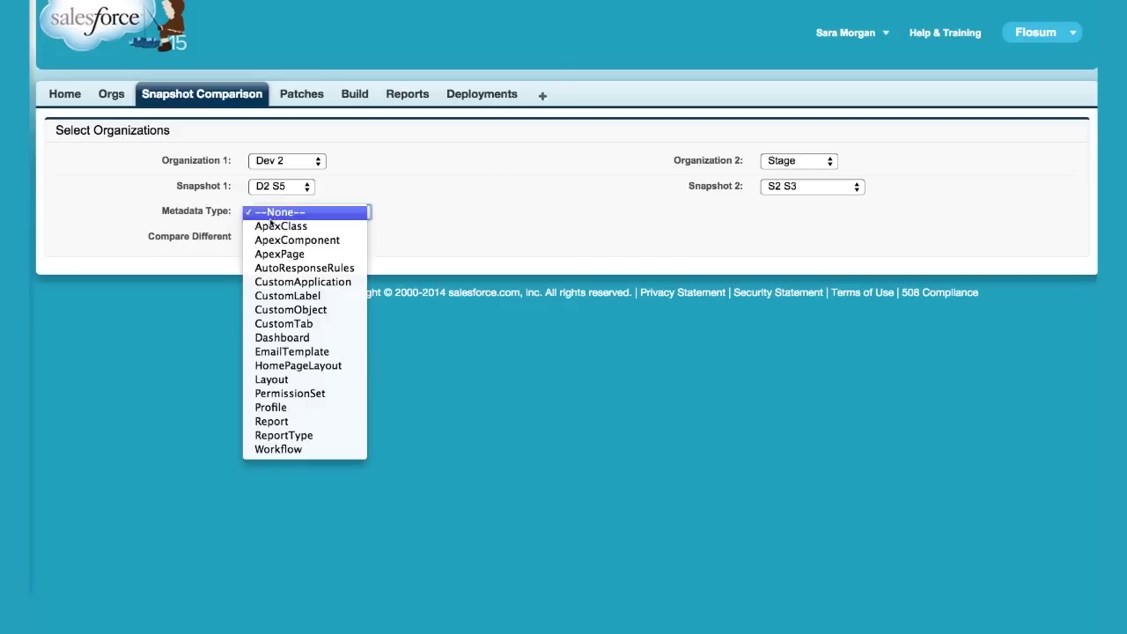
click(298, 309)
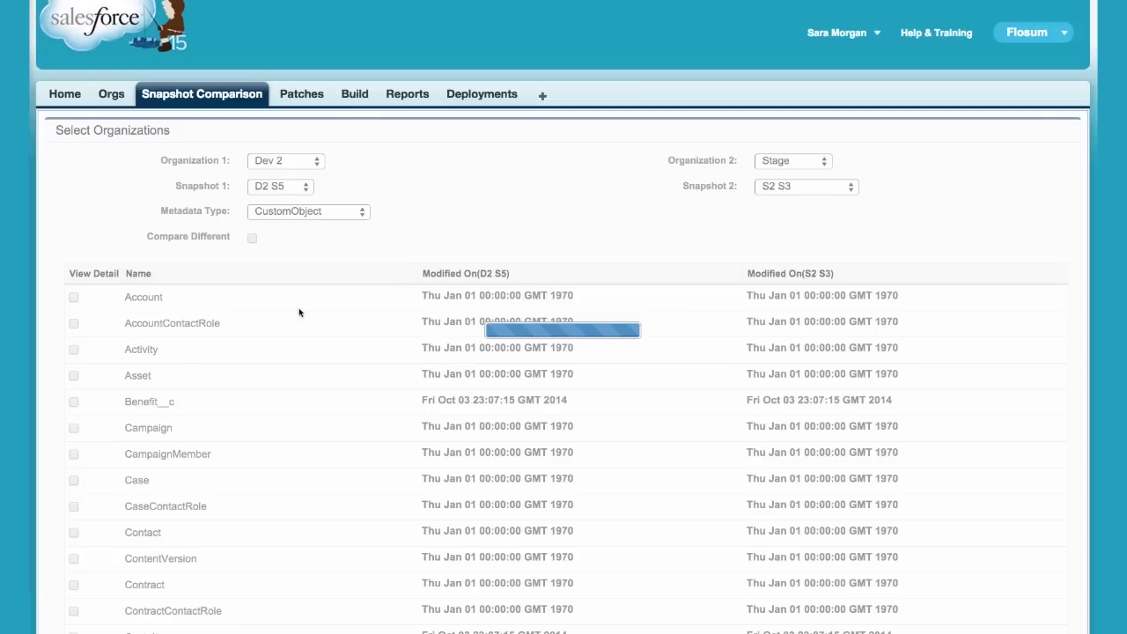
click(252, 240)
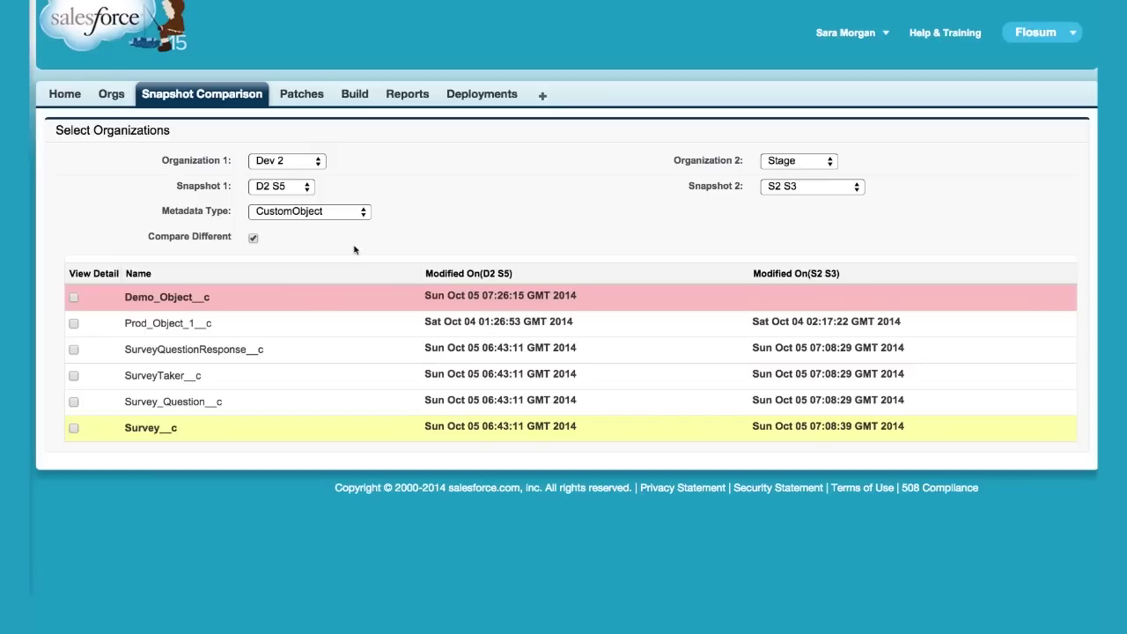
- Change the compared metadata type to ApexPage and open the detailed code comparison of SurveyPage
click(338, 213)
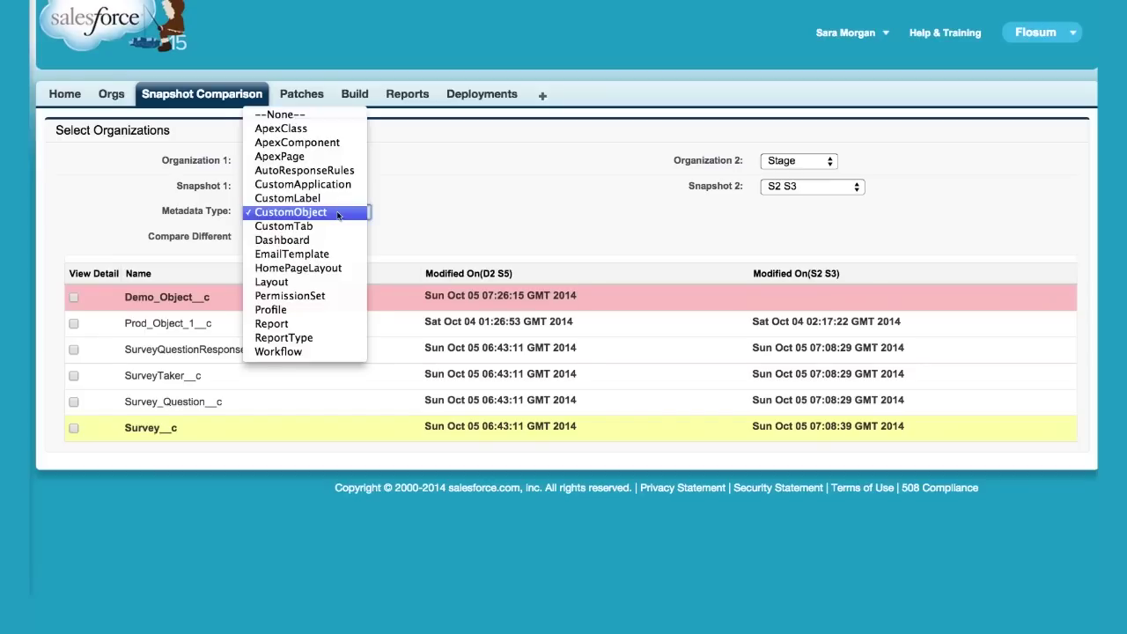
click(336, 157)
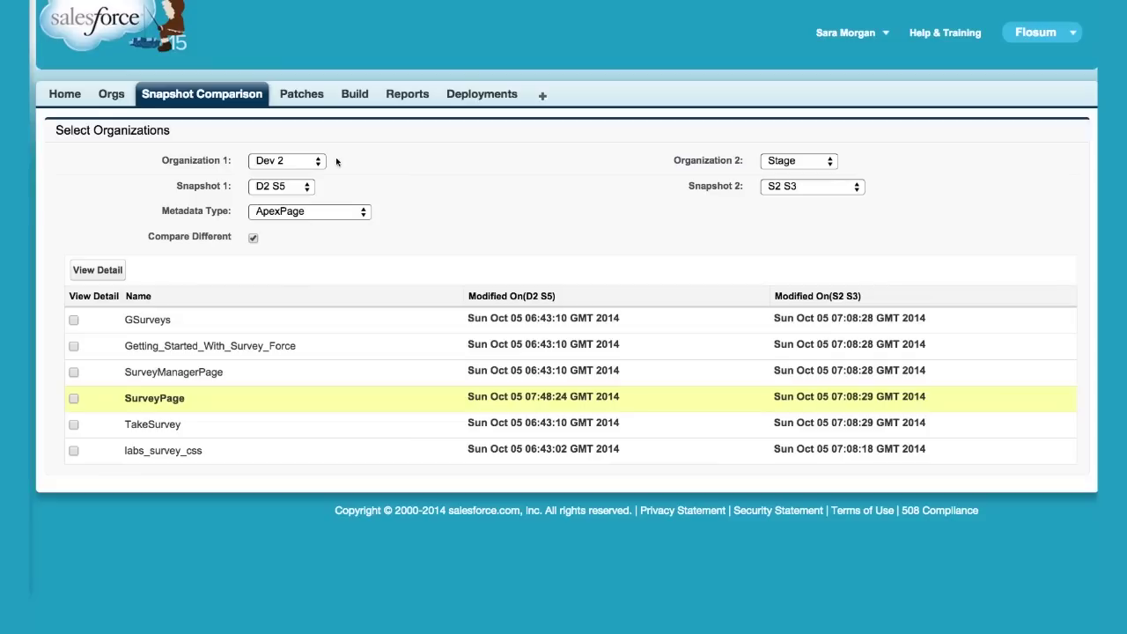
click(74, 398)
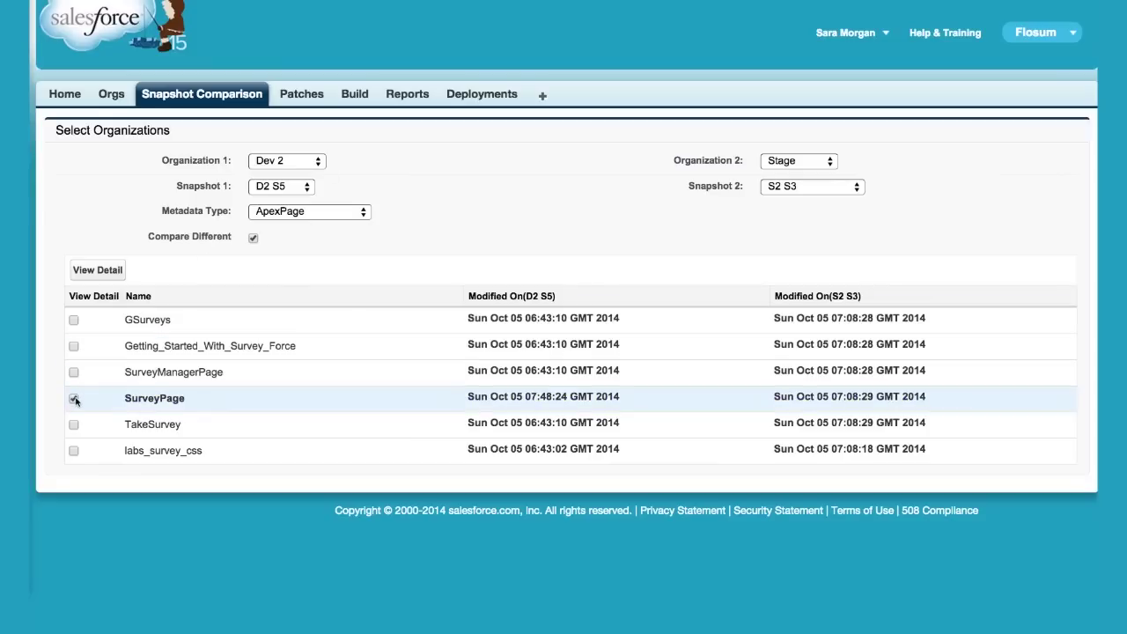
click(97, 271)
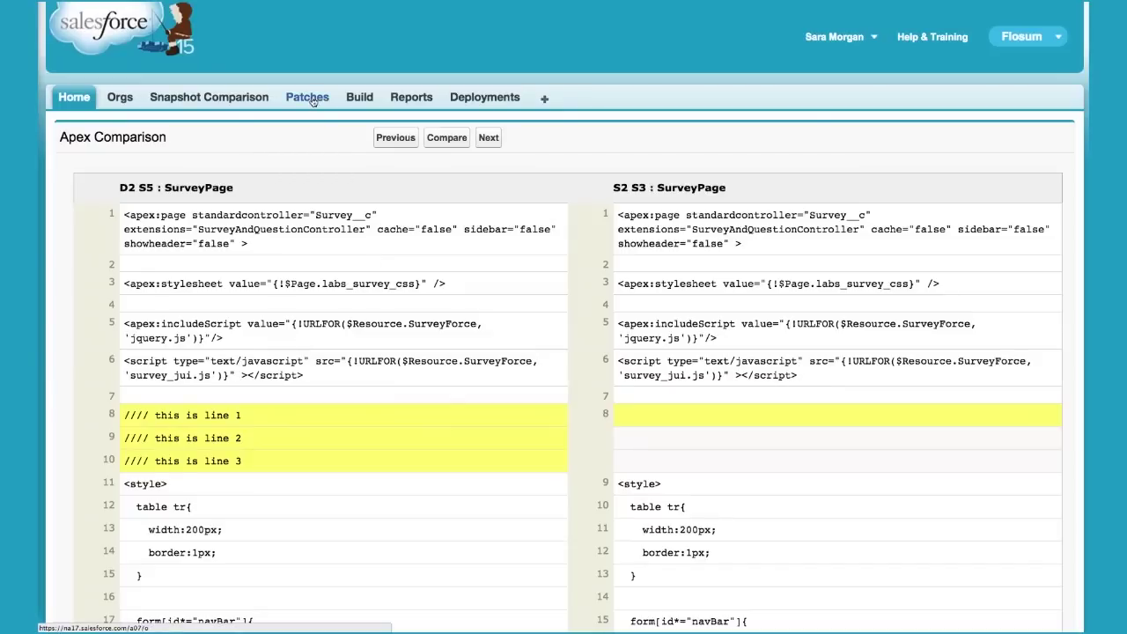
- Open the Build page and turn off the rollback to a snapshot for the new build
click(357, 99)
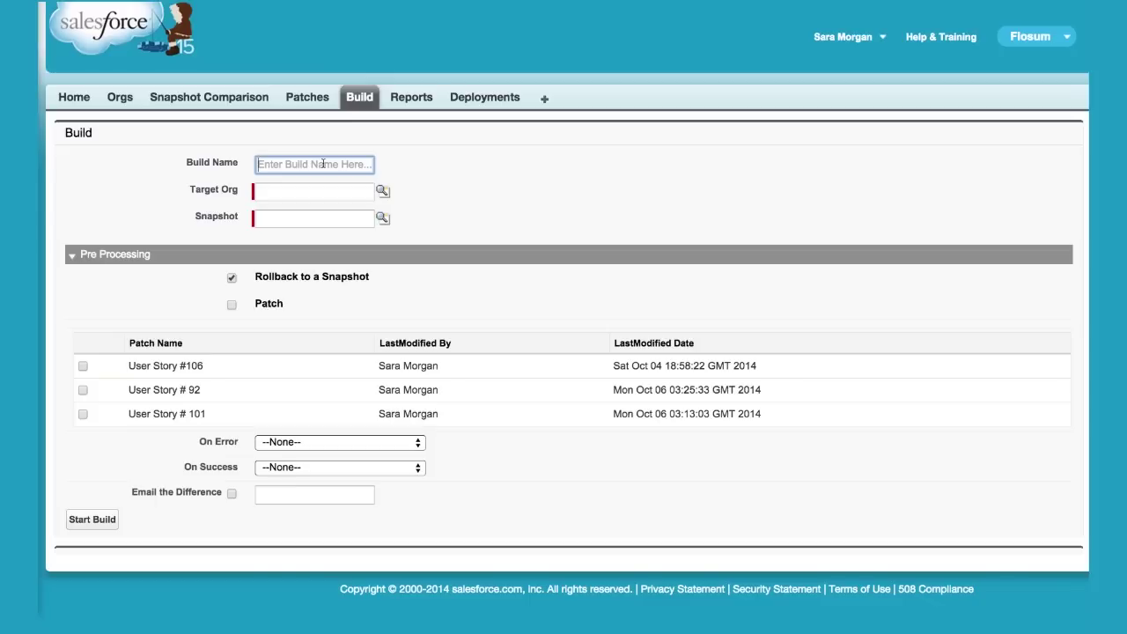
click(291, 220)
click(262, 190)
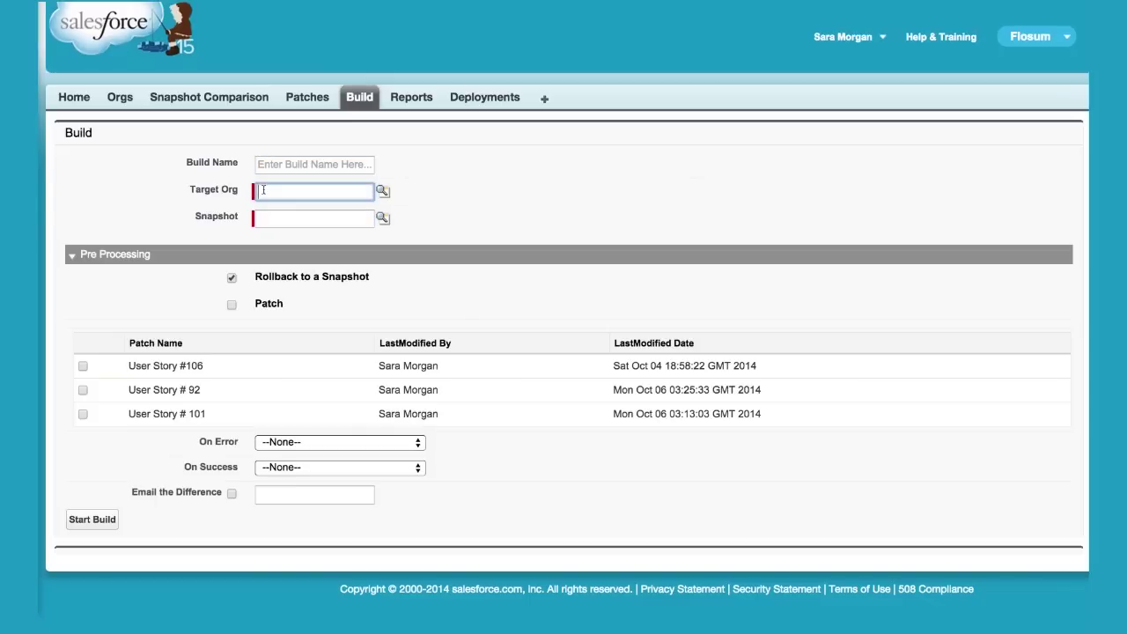
click(231, 281)
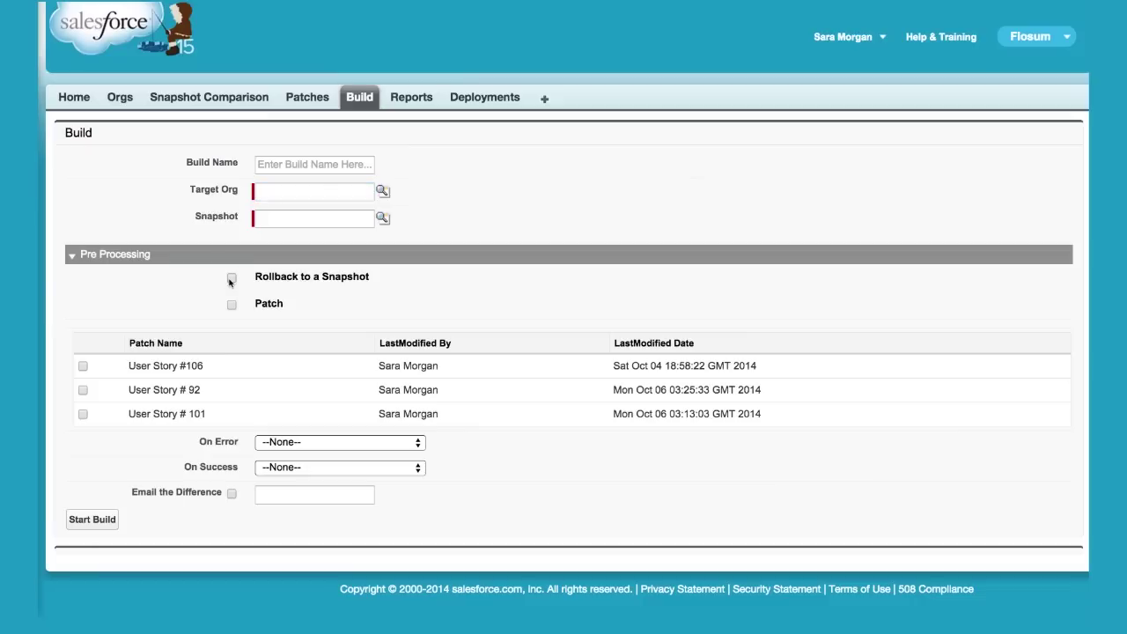
- Set both the On Error and On Success recipients of the build to Developers_Group
click(331, 442)
click(327, 620)
click(309, 467)
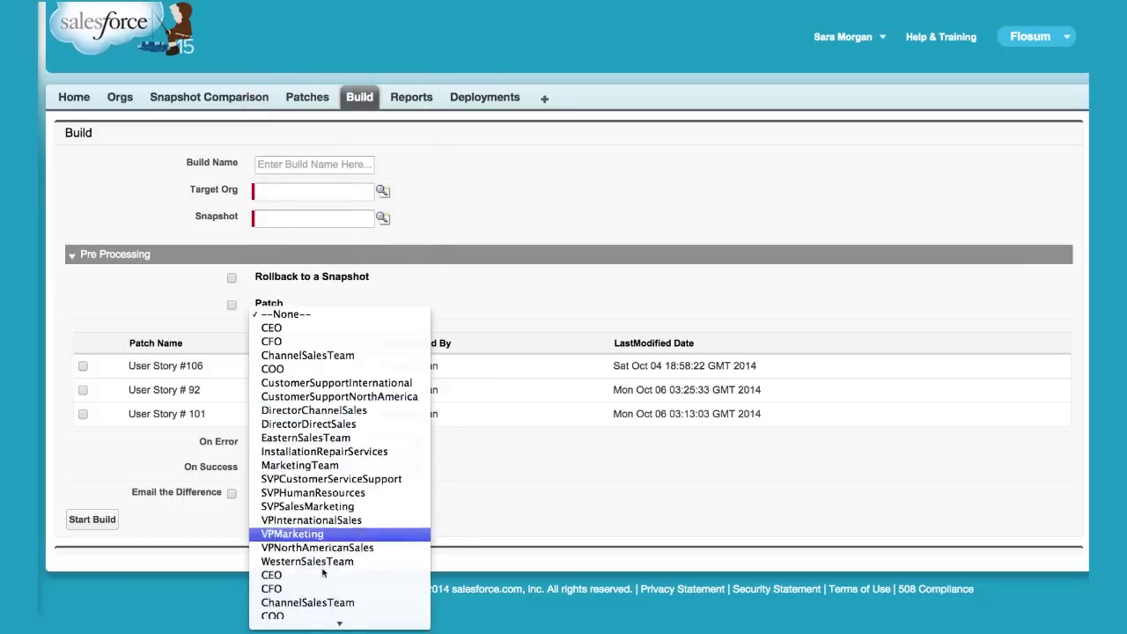
click(325, 620)
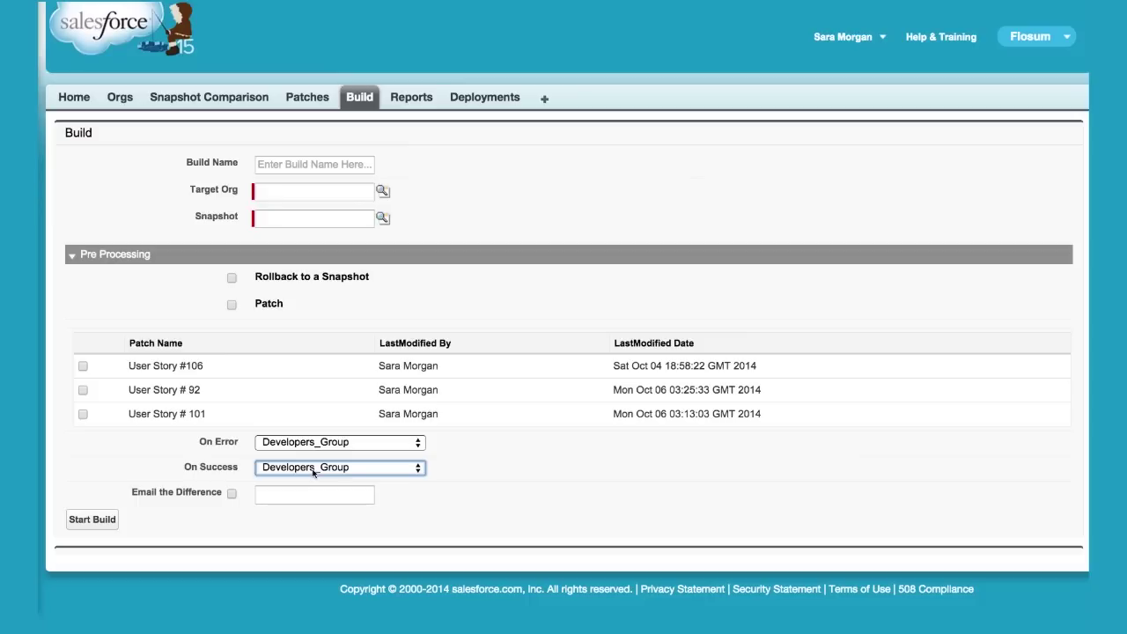
- Leave the unsaved build and open the User Story #106 patch to examine its deployments and manifest
click(301, 100)
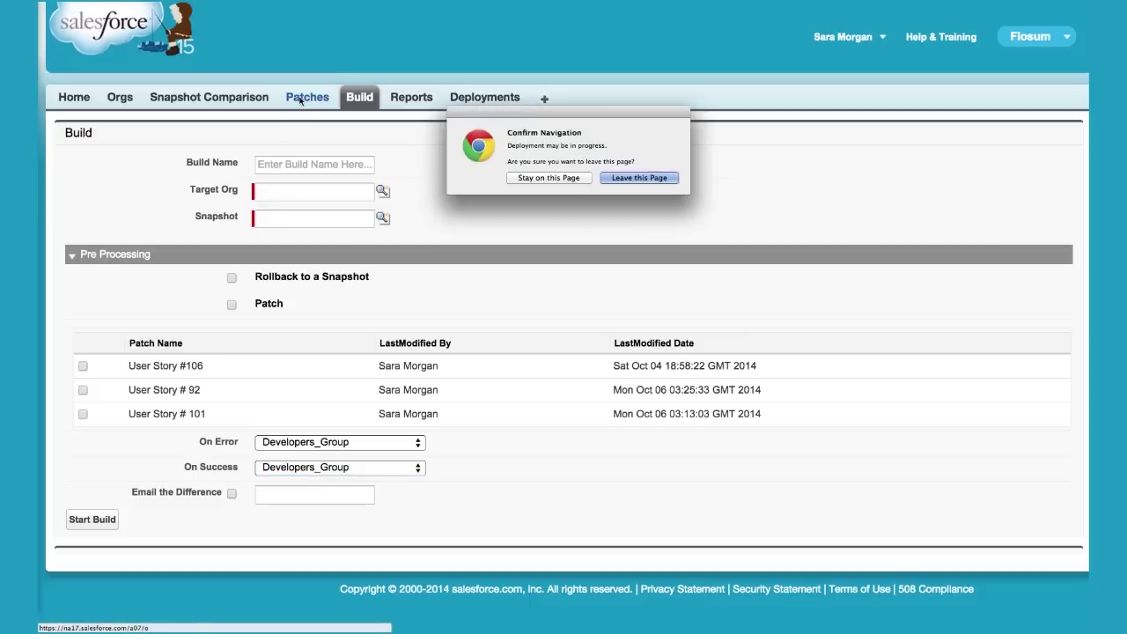
click(663, 182)
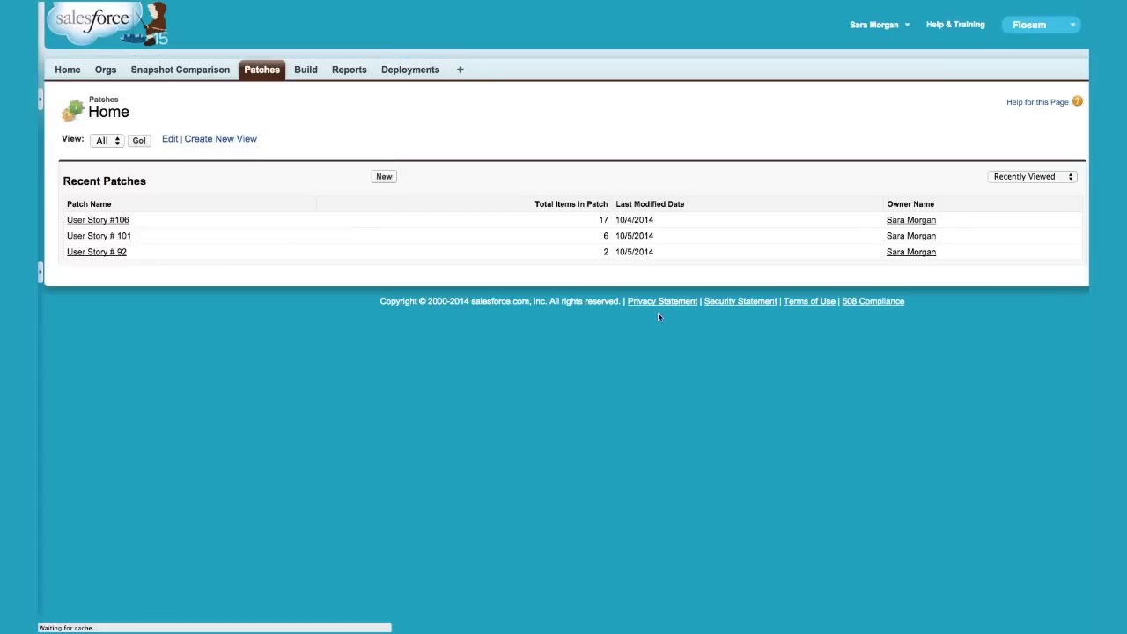
click(115, 221)
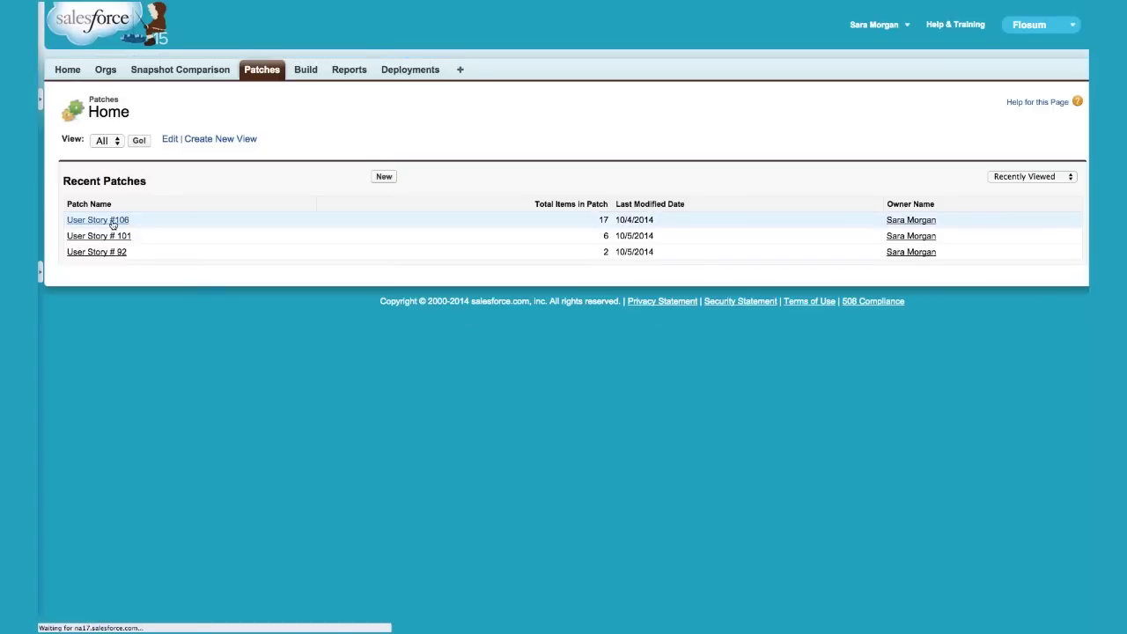
scroll(502, 333, down, 3)
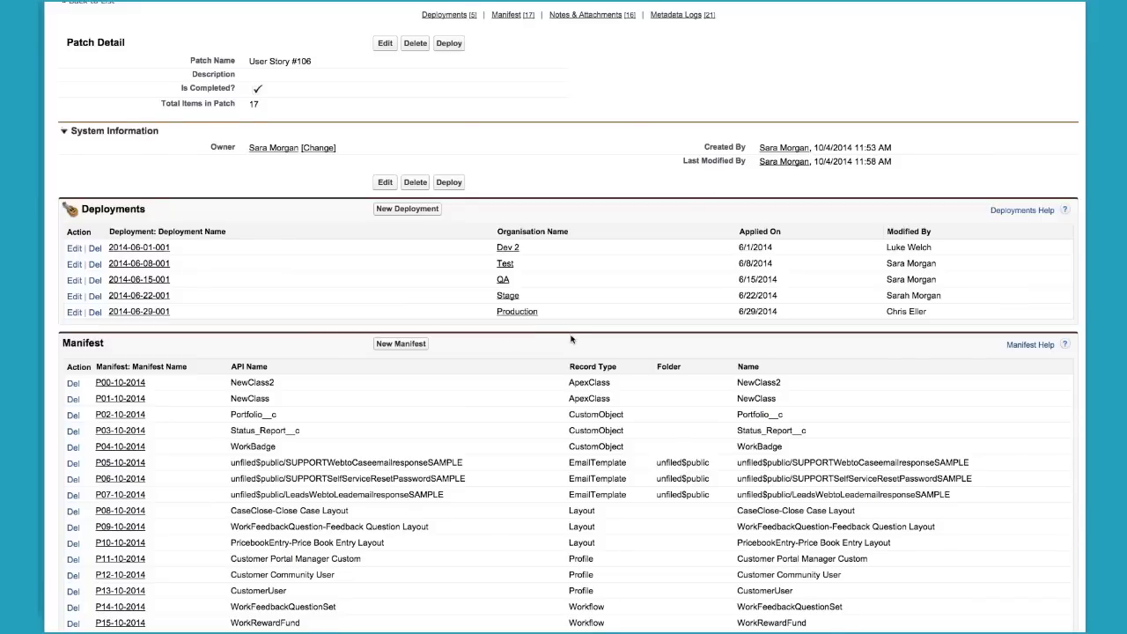